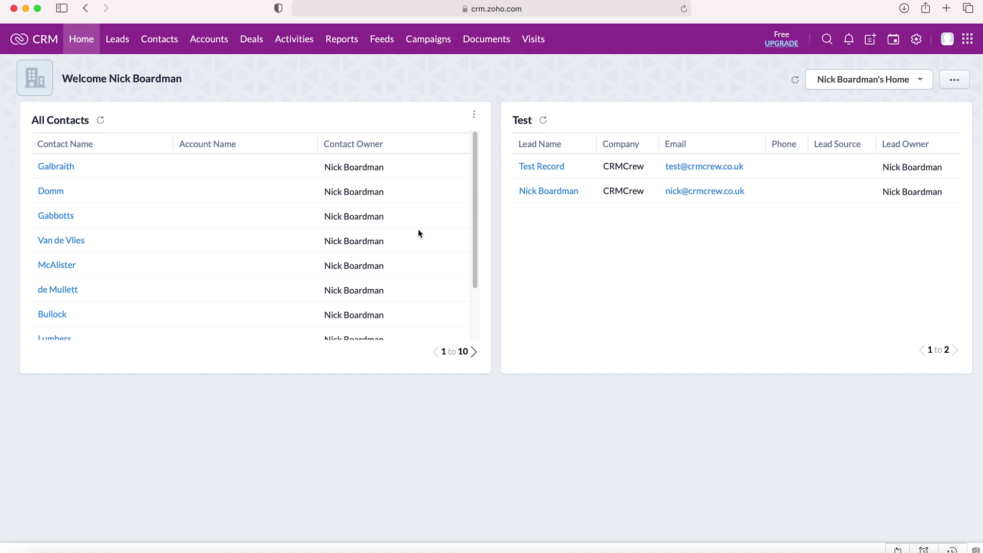
Step: Open the CRMCrew-linked contact from the Contacts list and scroll to its Open Activities
{"action": "left_click", "coordinate": [154, 40]}
{"action": "scroll", "coordinate": [303, 136], "scroll_direction": "down", "scroll_amount": 3}
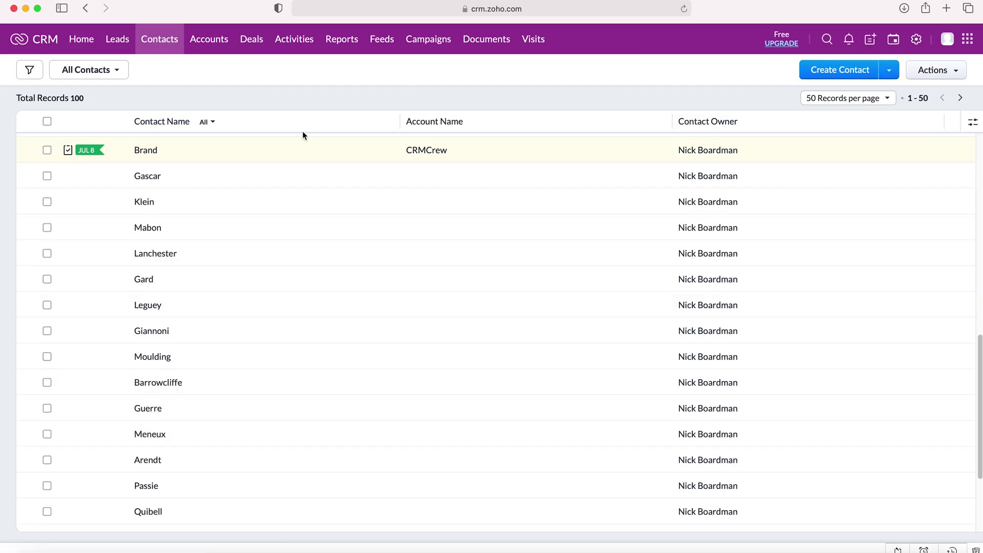
{"action": "scroll", "coordinate": [253, 253], "scroll_direction": "up", "scroll_amount": 5}
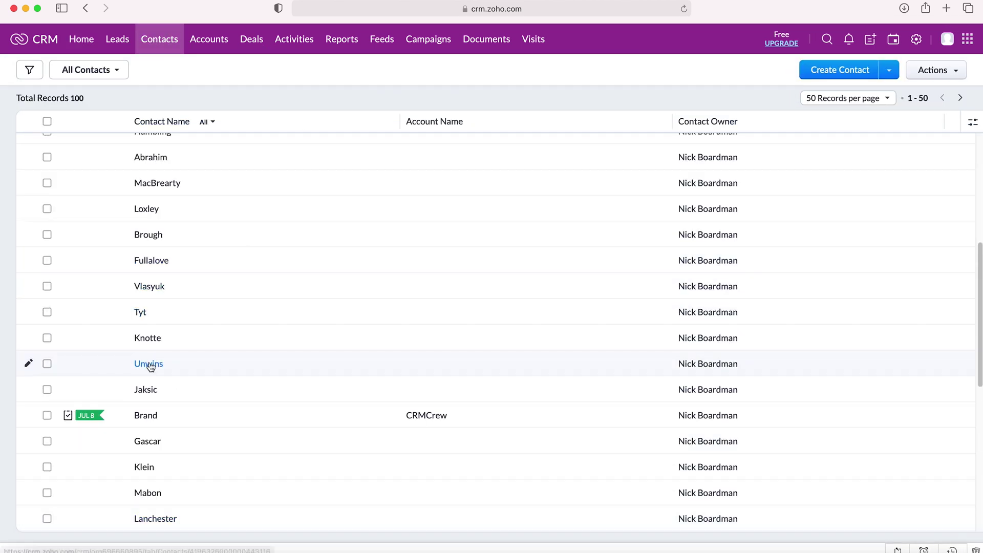
{"action": "left_click", "coordinate": [146, 416]}
{"action": "scroll", "coordinate": [399, 265], "scroll_direction": "down", "scroll_amount": 3}
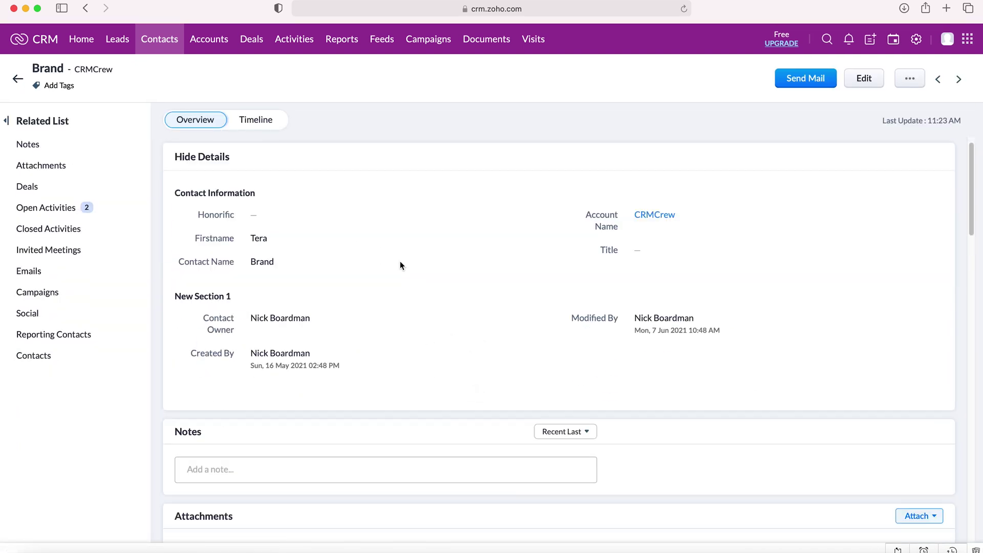
{"action": "scroll", "coordinate": [399, 265], "scroll_direction": "down", "scroll_amount": 6}
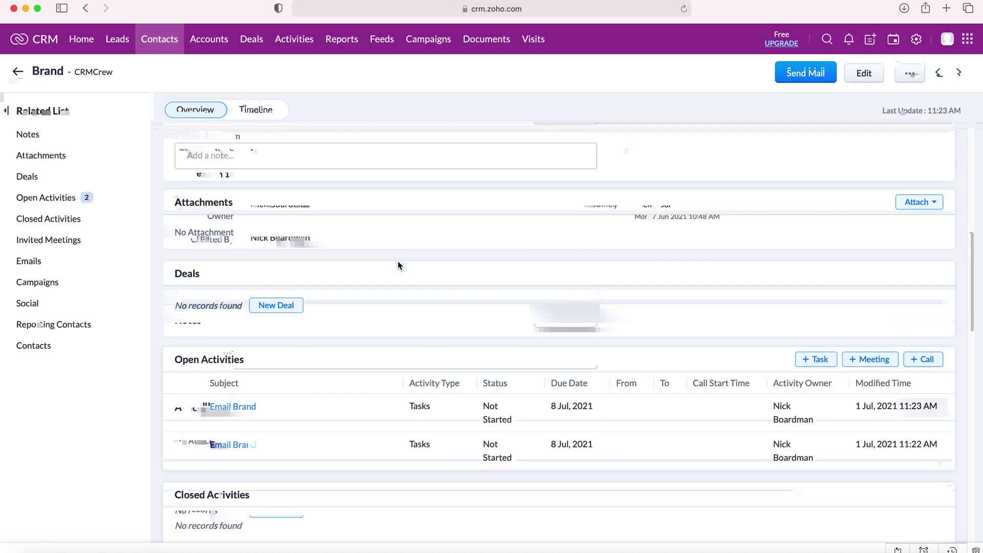
{"action": "scroll", "coordinate": [399, 265], "scroll_direction": "down", "scroll_amount": 2}
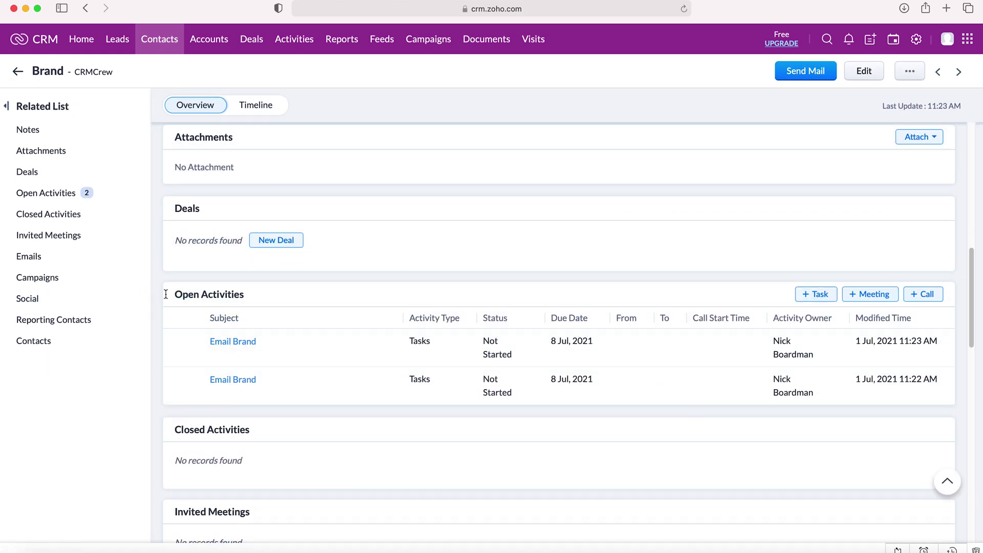
Step: Start a new meeting from the contact's Open Activities and title it 'Intro'
{"action": "left_click", "coordinate": [869, 295]}
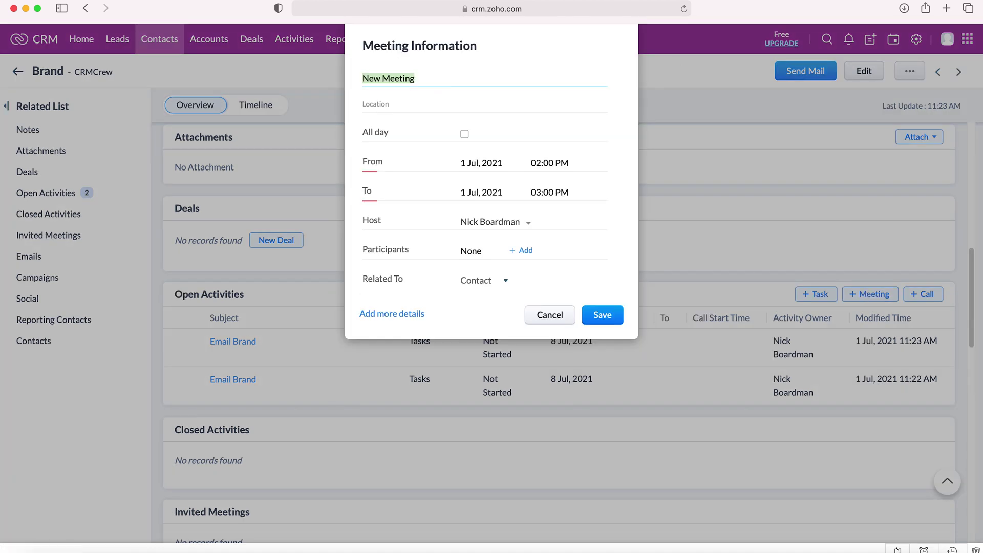
{"action": "scroll", "coordinate": [489, 208], "scroll_direction": "down", "scroll_amount": 3}
{"action": "scroll", "coordinate": [487, 207], "scroll_direction": "up", "scroll_amount": 3}
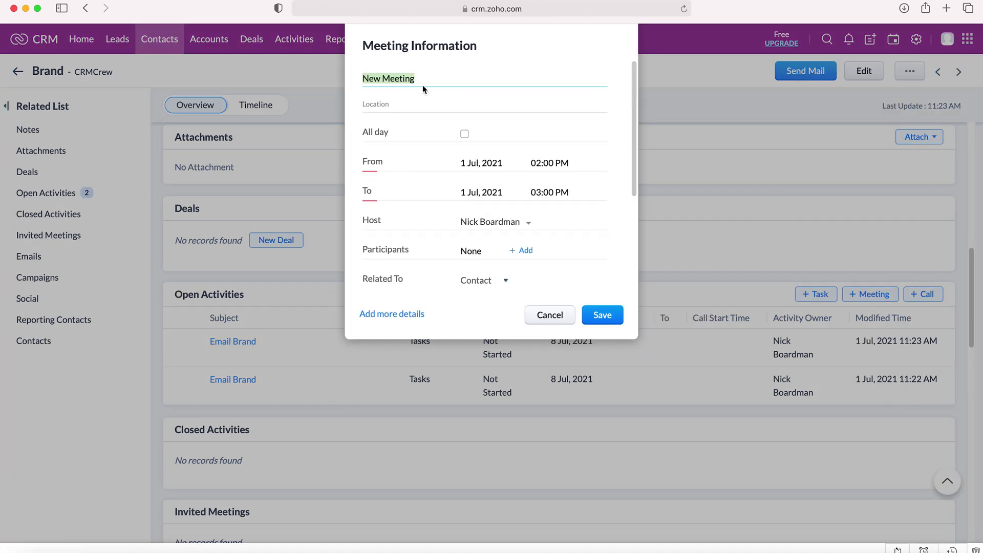
{"action": "left_click", "coordinate": [443, 81]}
{"action": "left_click_drag", "start_coordinate": [437, 80], "coordinate": [355, 81]}
{"action": "type", "text": "Intro"}
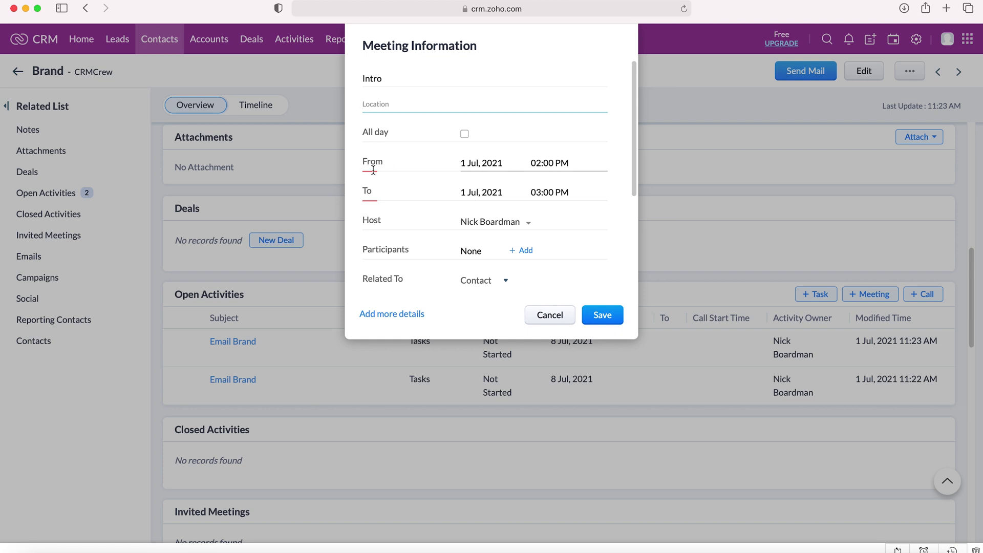
Step: Keep the current meeting host and bring up the Add Participants dialog
{"action": "scroll", "coordinate": [379, 189], "scroll_direction": "down", "scroll_amount": 2}
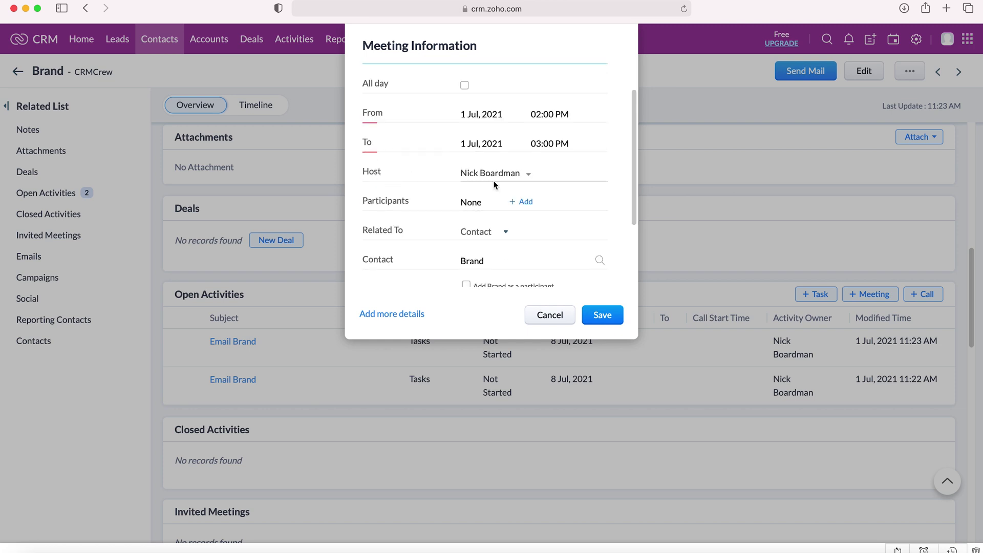
{"action": "left_click", "coordinate": [533, 174]}
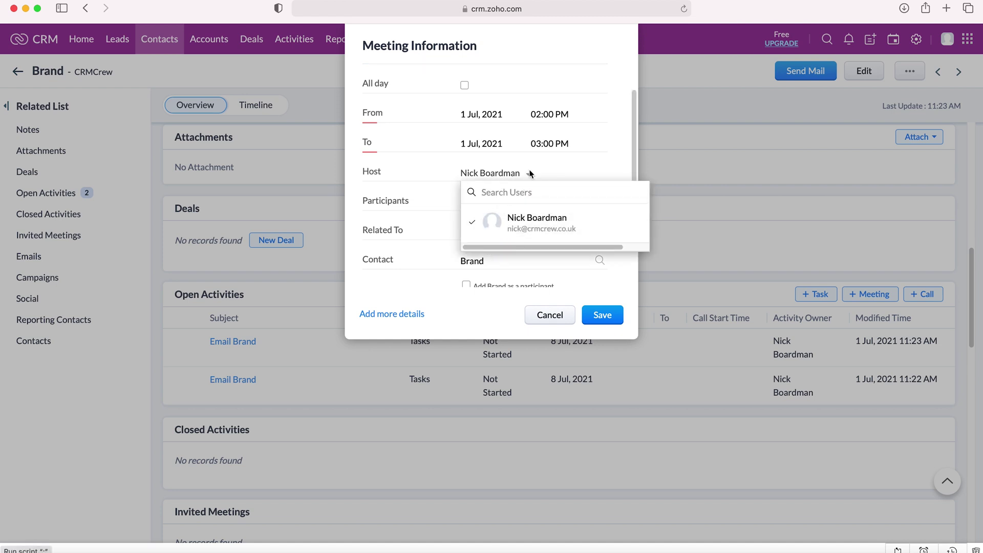
{"action": "left_click", "coordinate": [389, 176]}
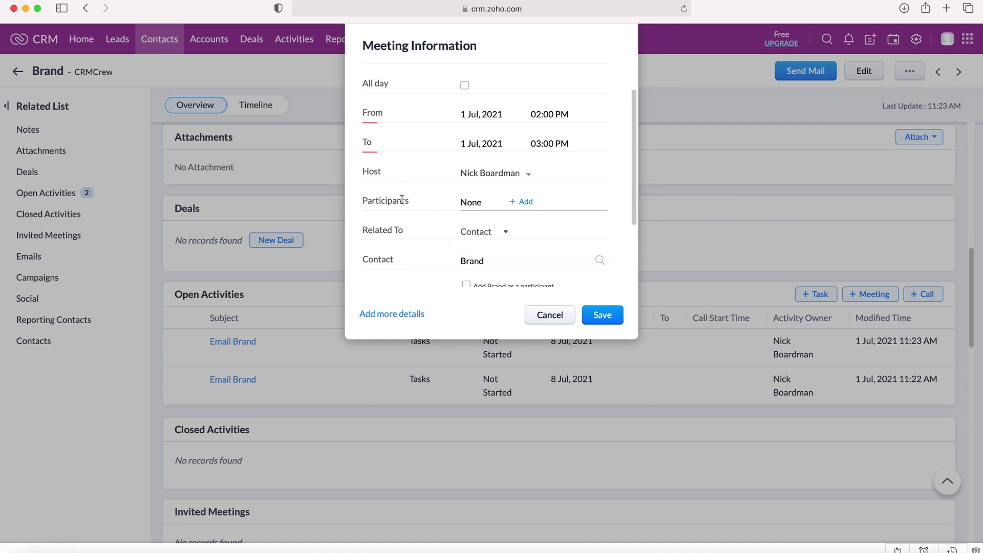
{"action": "left_click", "coordinate": [526, 202]}
{"action": "left_click", "coordinate": [423, 67]}
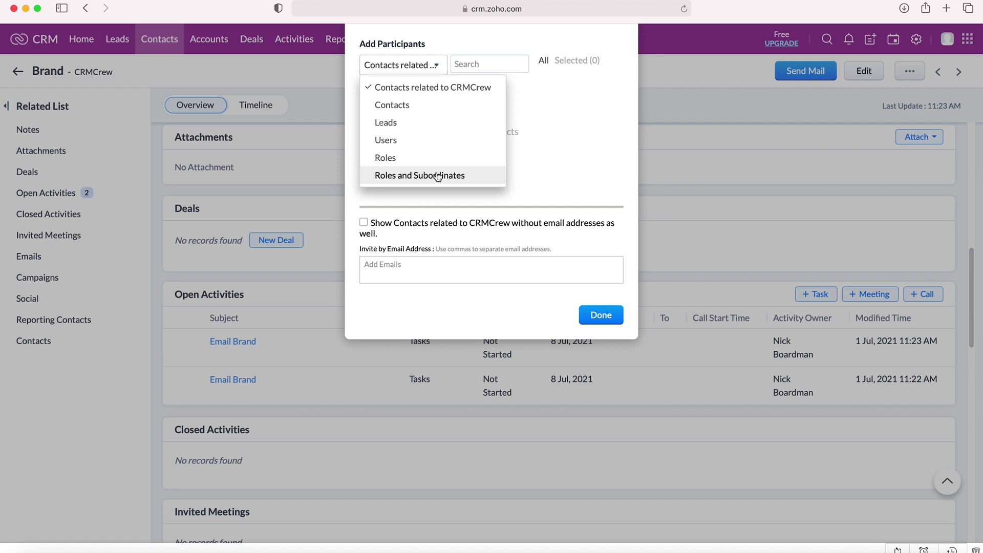
{"action": "left_click", "coordinate": [613, 153]}
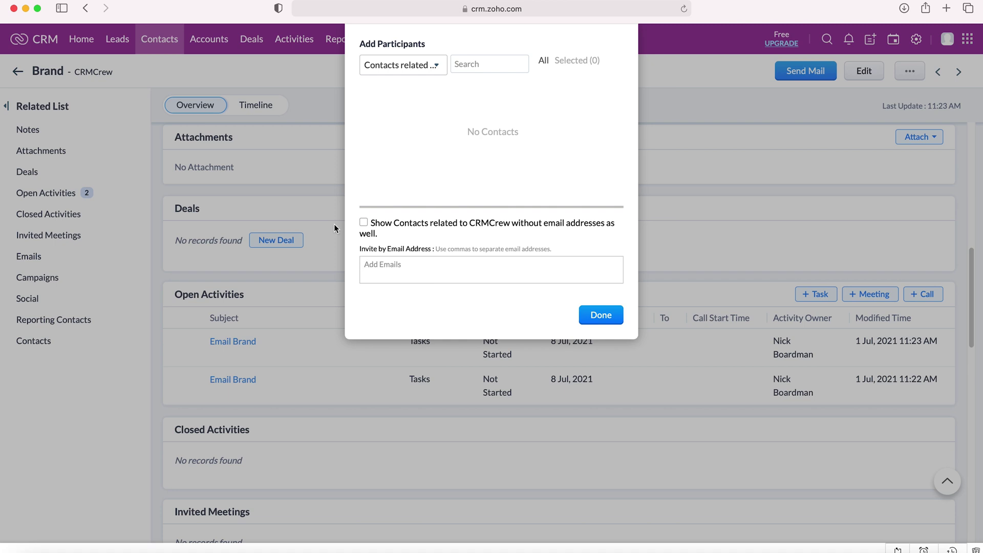
{"action": "left_click", "coordinate": [600, 315]}
{"action": "scroll", "coordinate": [512, 201], "scroll_direction": "down", "scroll_amount": 1}
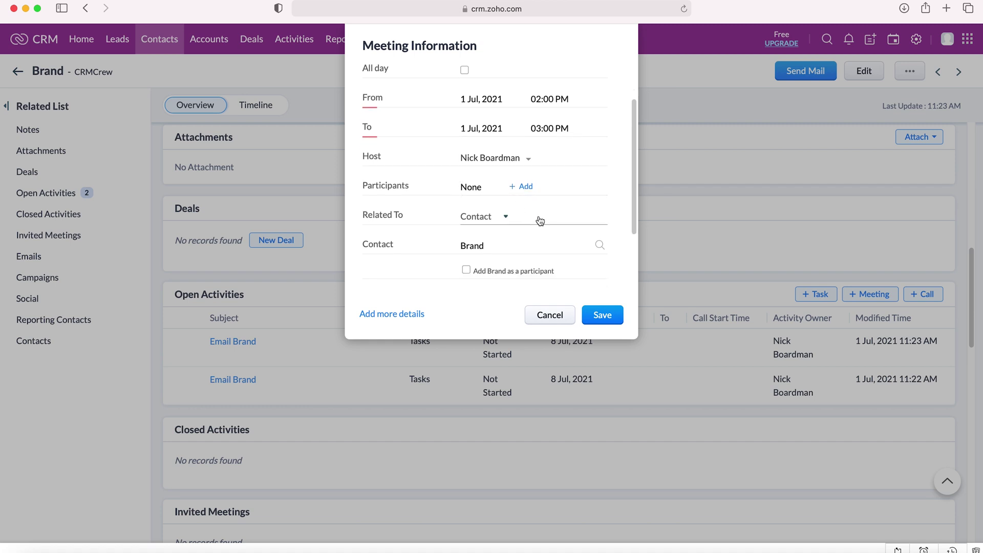
{"action": "left_click", "coordinate": [505, 219]}
{"action": "left_click", "coordinate": [382, 210]}
{"action": "scroll", "coordinate": [483, 222], "scroll_direction": "down", "scroll_amount": 2}
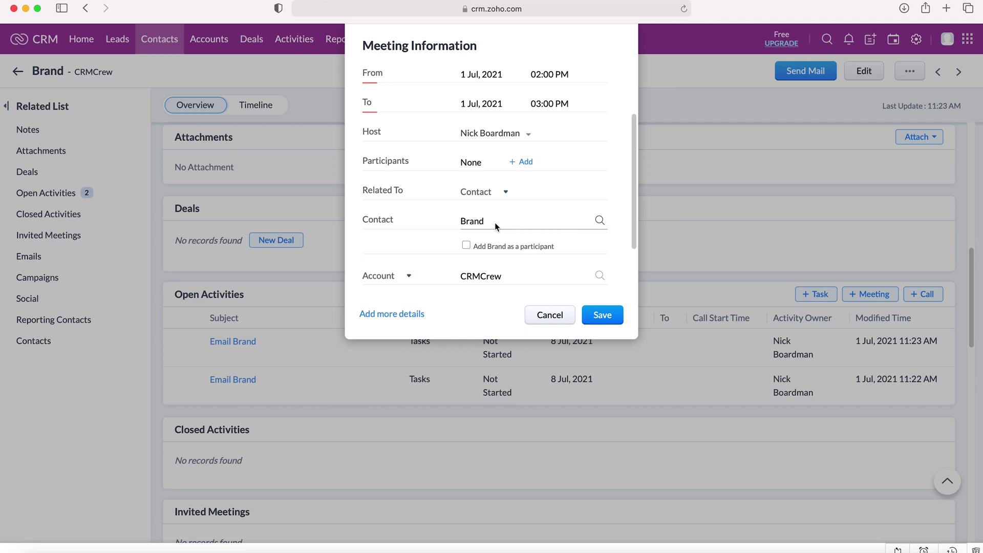
{"action": "scroll", "coordinate": [495, 223], "scroll_direction": "down", "scroll_amount": 3}
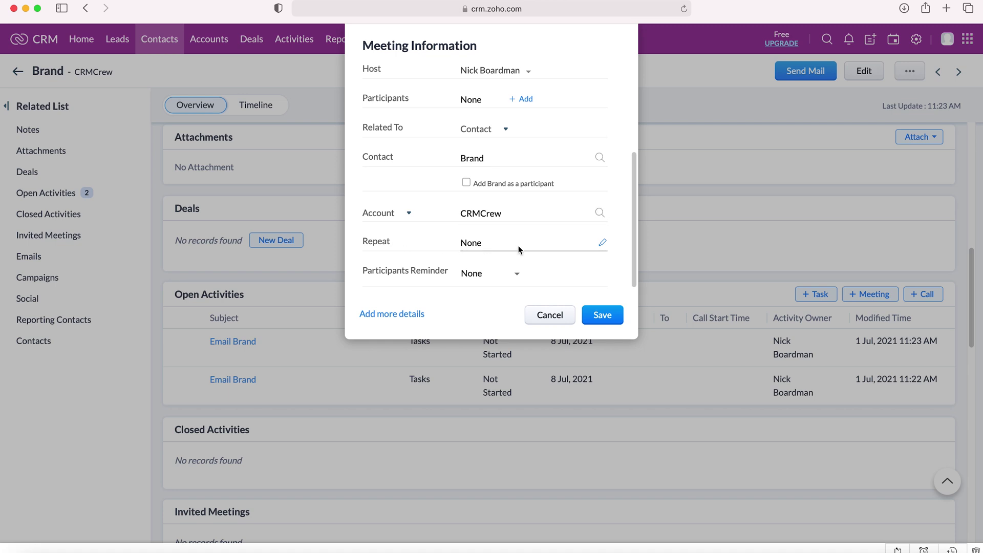
{"action": "left_click", "coordinate": [603, 243]}
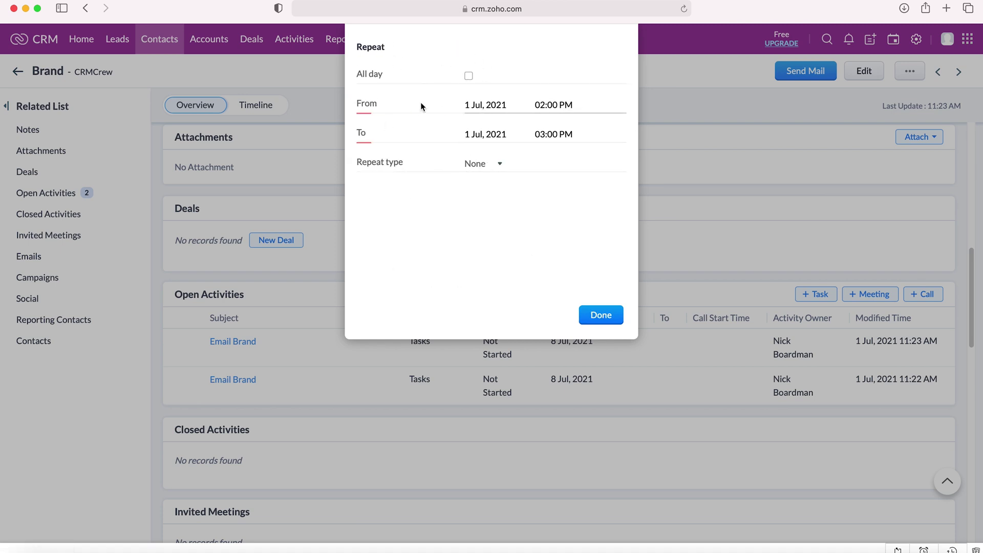
Step: Leave the meeting non-repeating and the participants reminder at None
{"action": "left_click", "coordinate": [480, 164]}
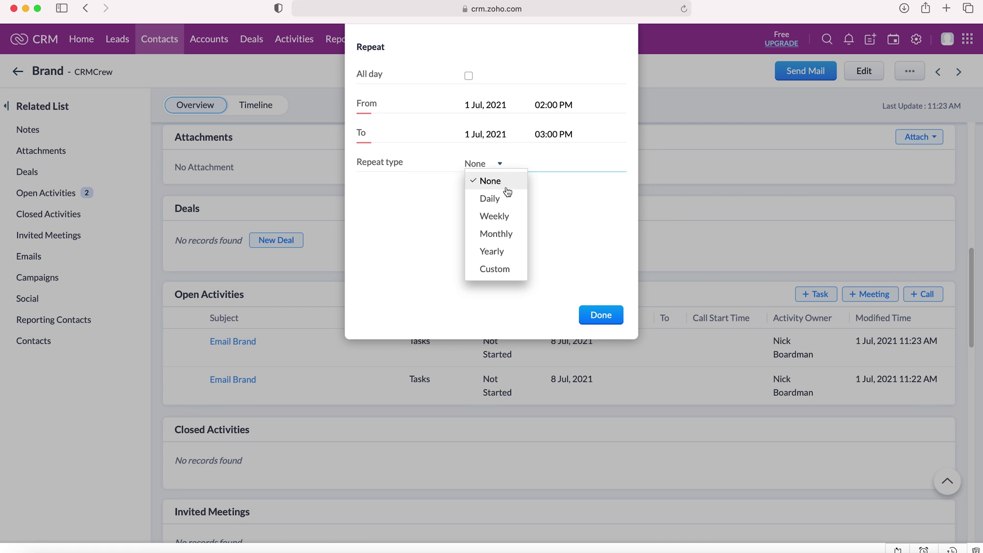
{"action": "left_click", "coordinate": [373, 34]}
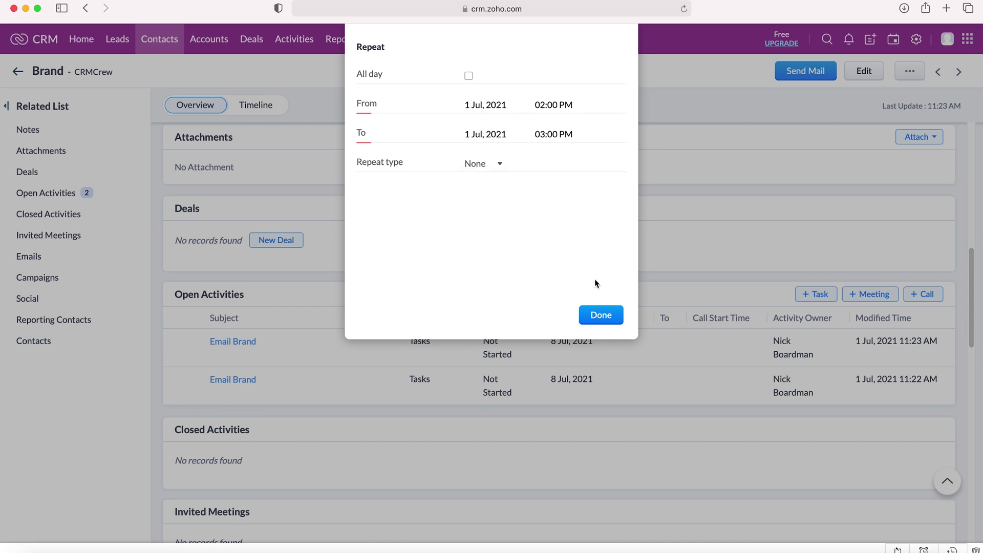
{"action": "left_click", "coordinate": [605, 316]}
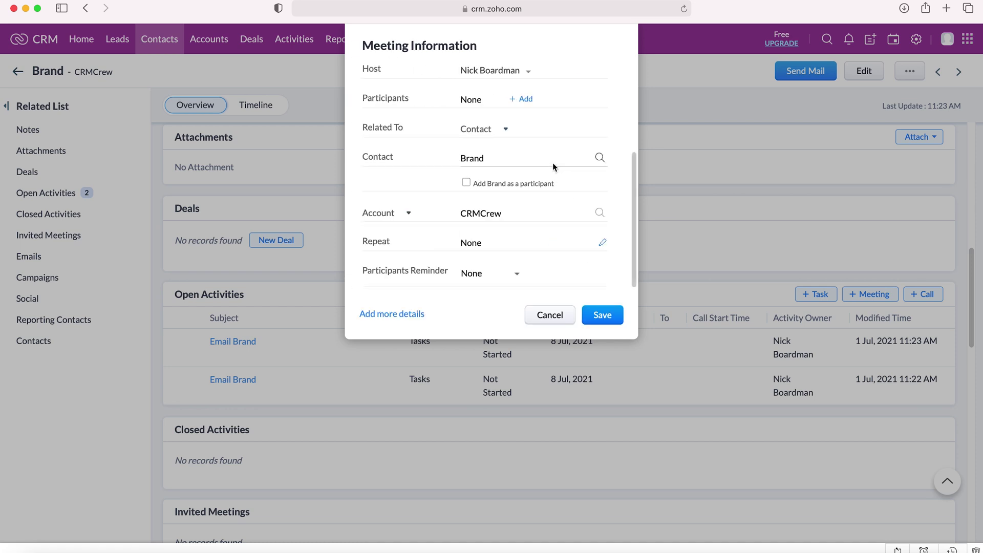
{"action": "left_click", "coordinate": [513, 280]}
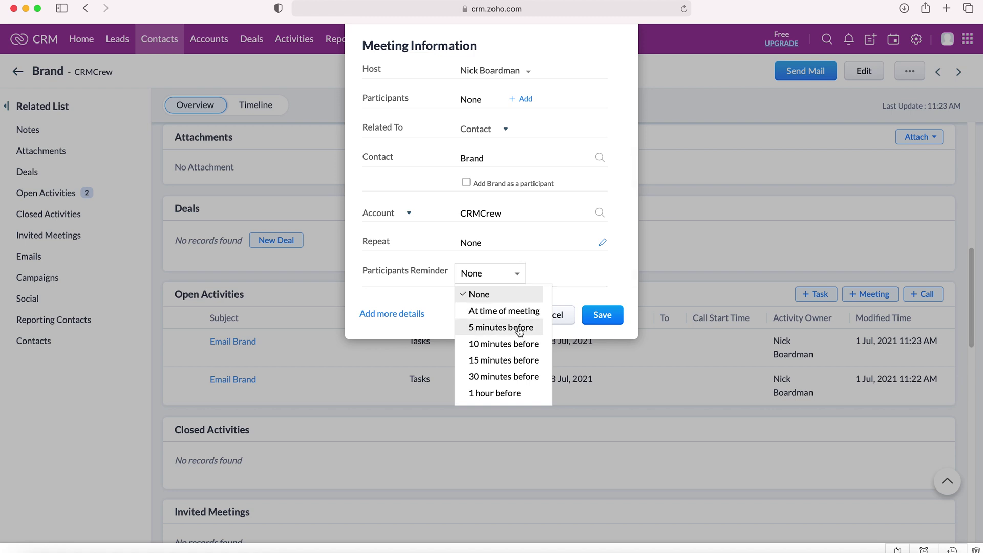
{"action": "left_click", "coordinate": [413, 271]}
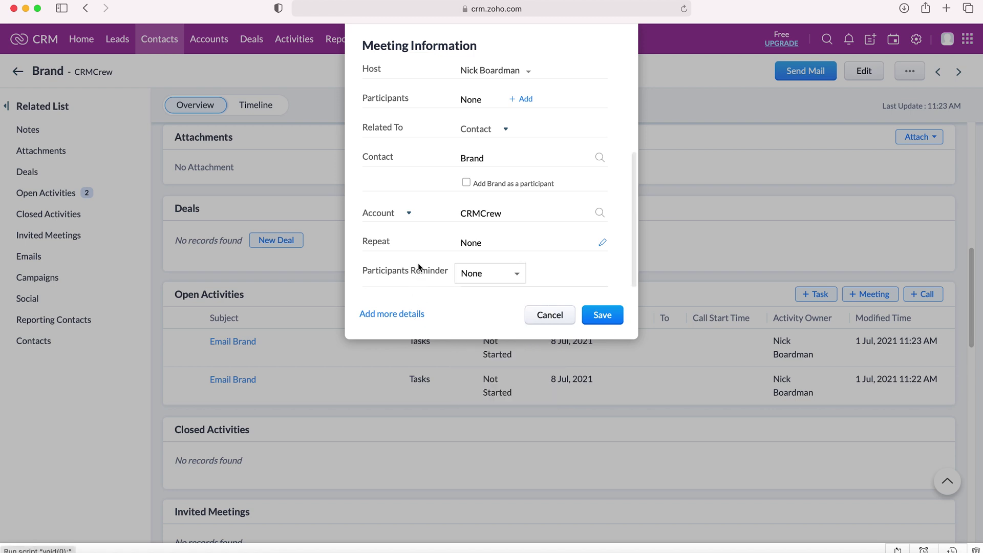
Step: Expand the extra details and save the Intro meeting to the Brand contact
{"action": "left_click", "coordinate": [398, 315]}
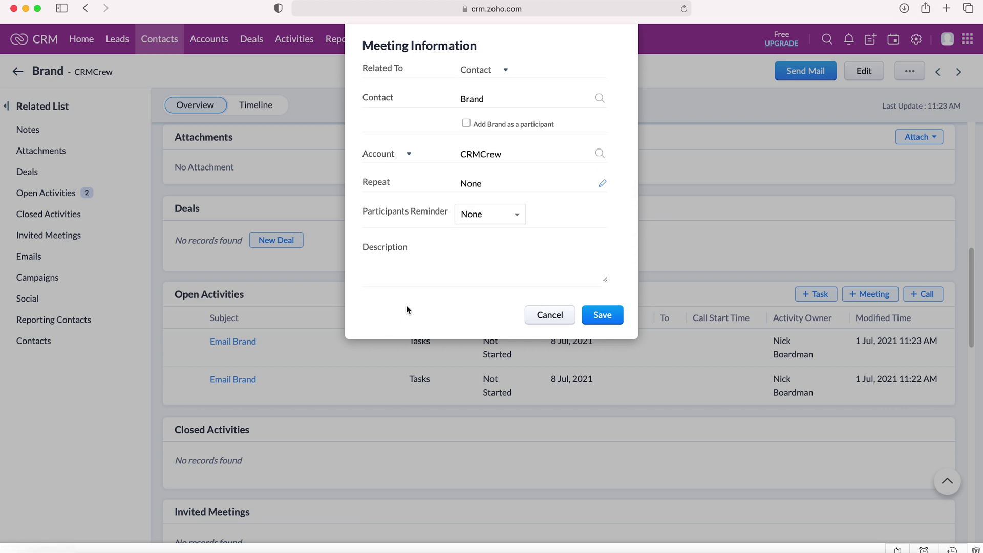
{"action": "left_click", "coordinate": [467, 269]}
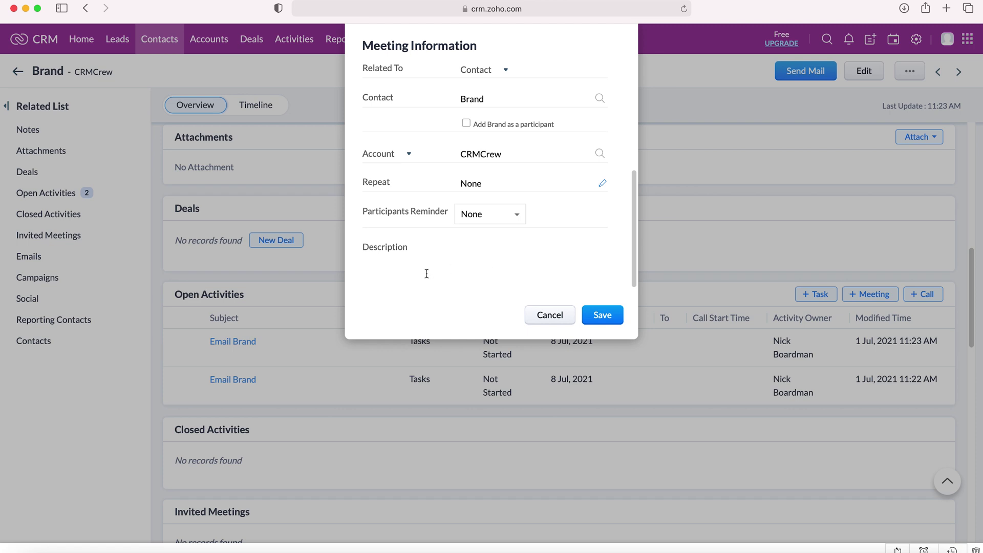
{"action": "left_click", "coordinate": [612, 315]}
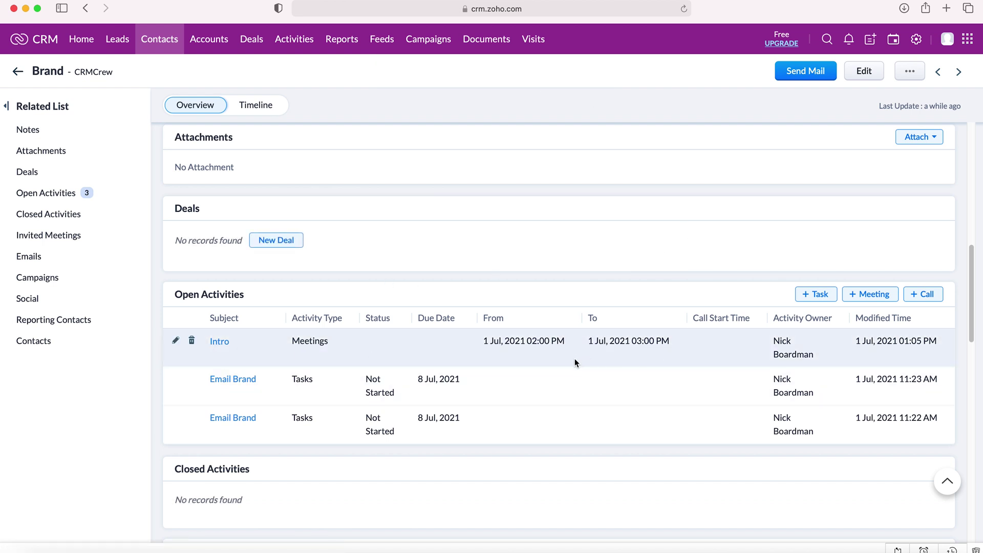
Step: Switch to the Activities module and start a new blank meeting
{"action": "left_click", "coordinate": [294, 40]}
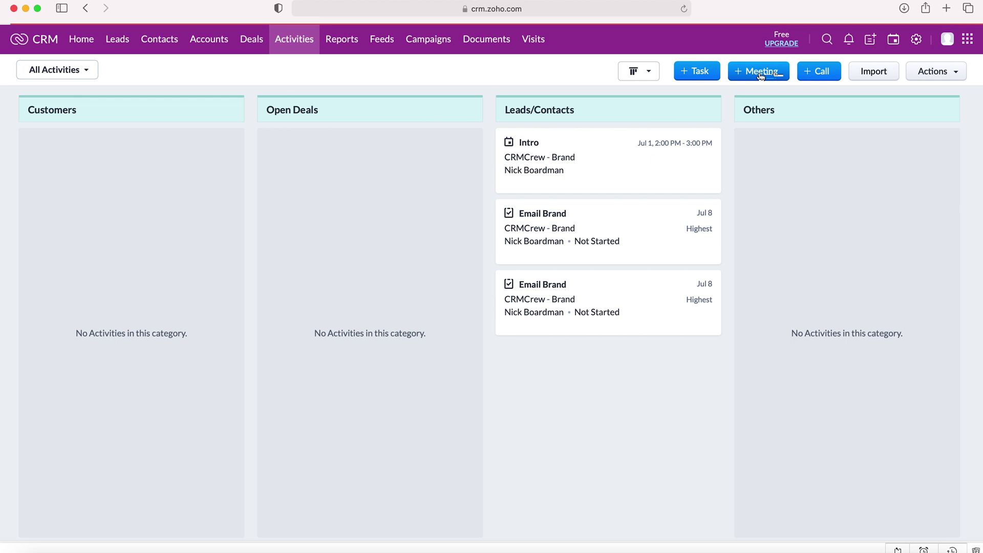
{"action": "left_click", "coordinate": [761, 74]}
Step: Replace the default 'New Meeting' title with 'Intro'
{"action": "left_click", "coordinate": [443, 79]}
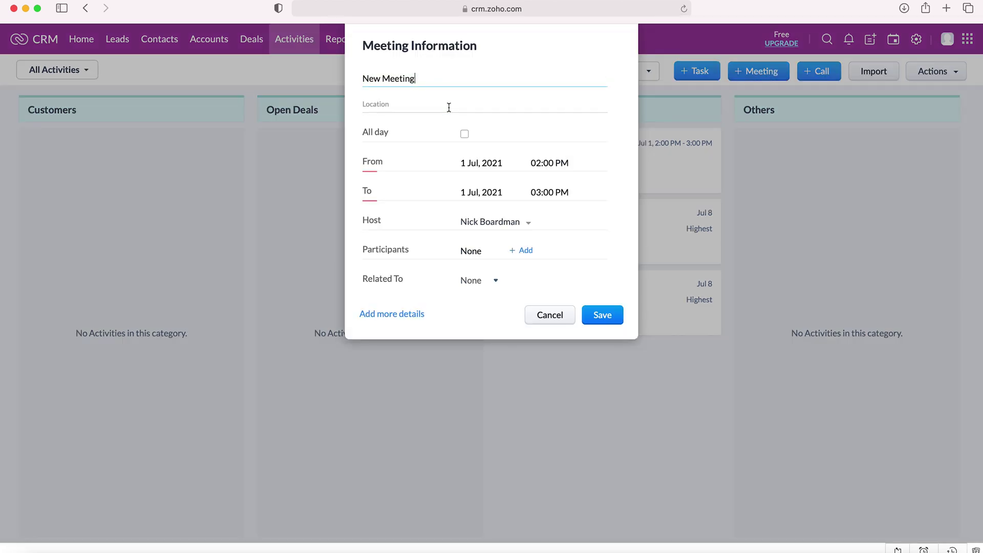
{"action": "left_click_drag", "start_coordinate": [467, 74], "coordinate": [355, 76]}
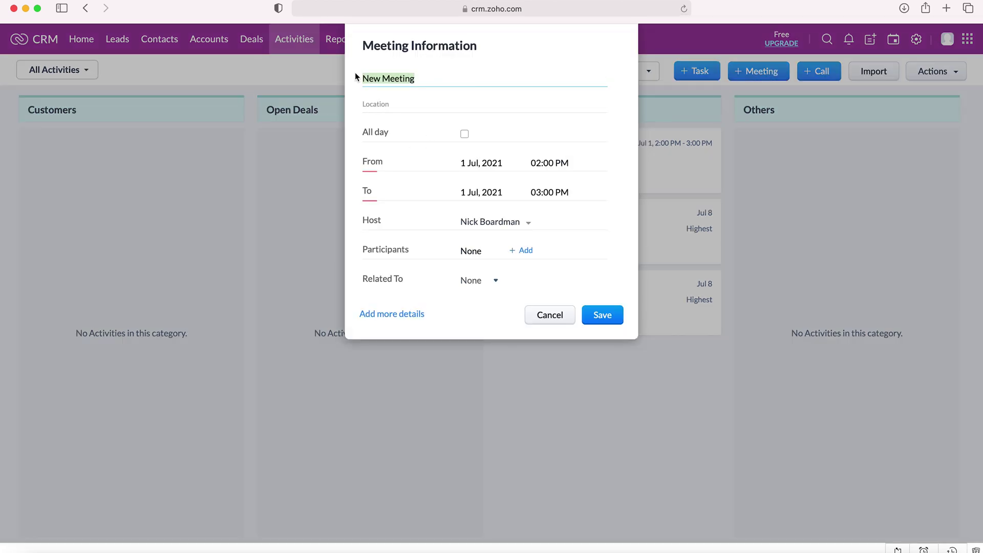
{"action": "type", "text": "Intro"}
{"action": "scroll", "coordinate": [472, 184], "scroll_direction": "down", "scroll_amount": 1}
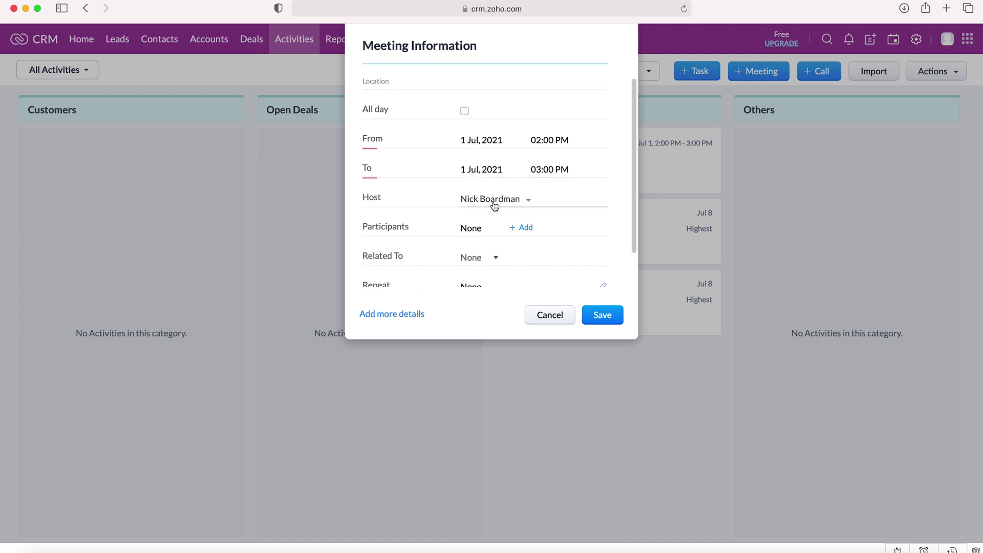
{"action": "scroll", "coordinate": [496, 200], "scroll_direction": "down", "scroll_amount": 1}
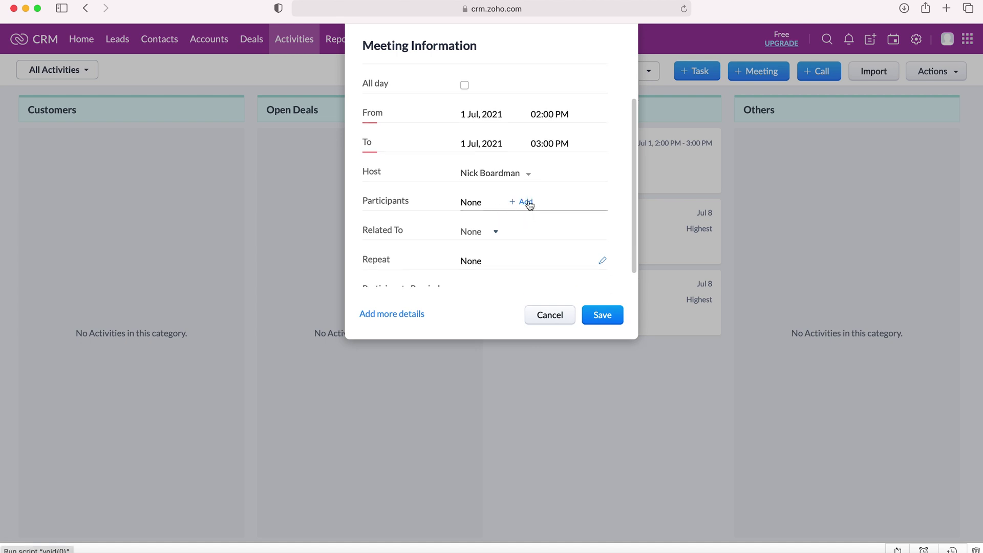
{"action": "scroll", "coordinate": [530, 204], "scroll_direction": "down", "scroll_amount": 1}
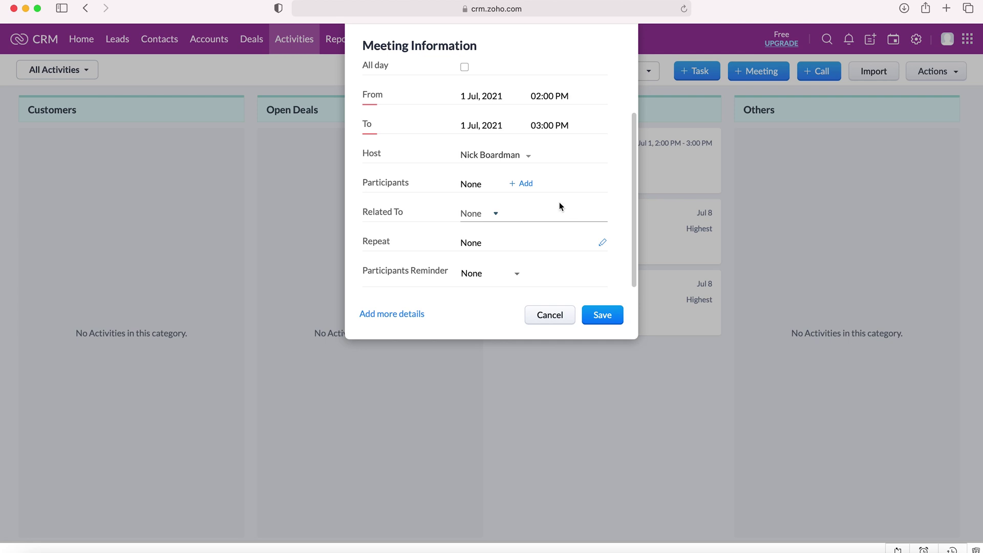
Step: Set Related To as Others, keep the Account record type, and reveal extra details
{"action": "left_click", "coordinate": [488, 214]}
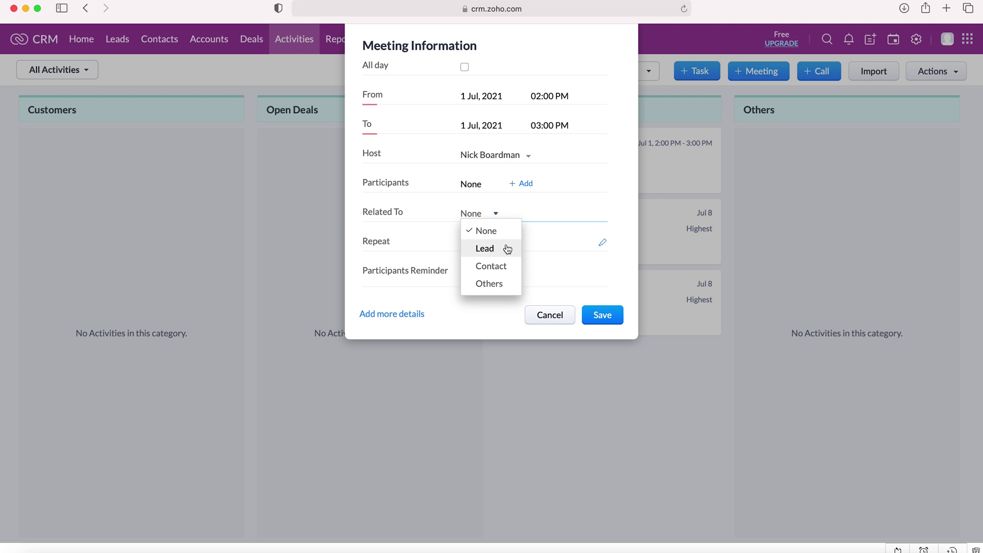
{"action": "left_click", "coordinate": [500, 290]}
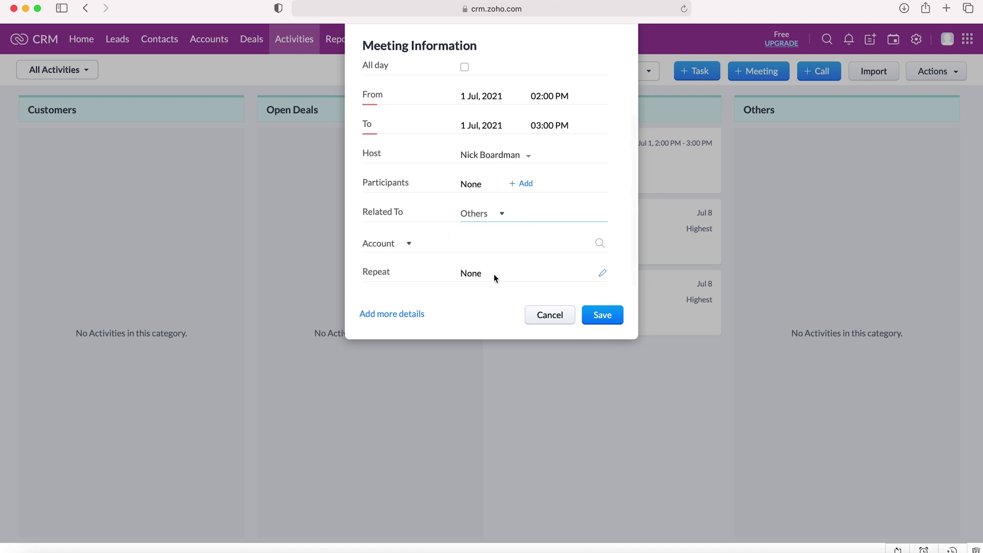
{"action": "left_click", "coordinate": [410, 244]}
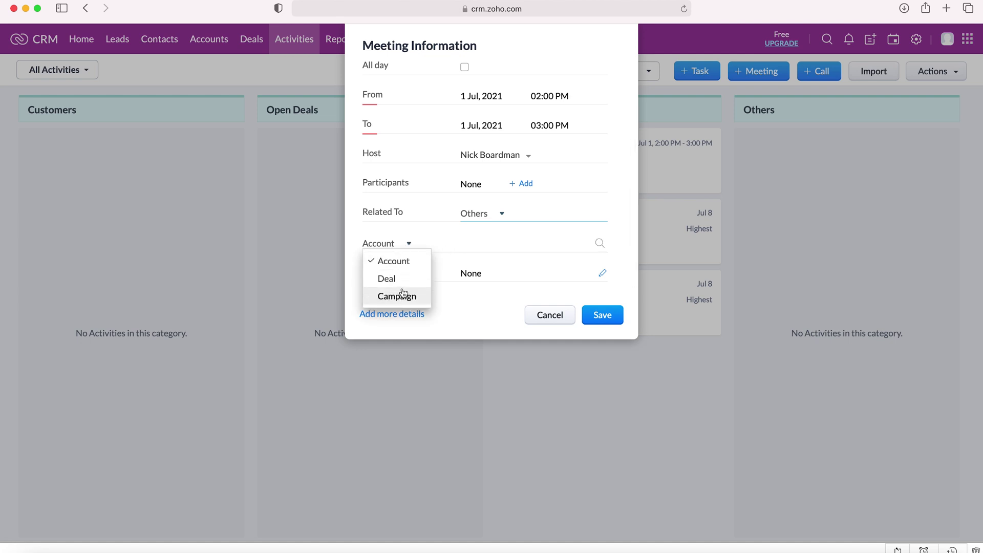
{"action": "left_click", "coordinate": [467, 232]}
{"action": "scroll", "coordinate": [473, 237], "scroll_direction": "down", "scroll_amount": 2}
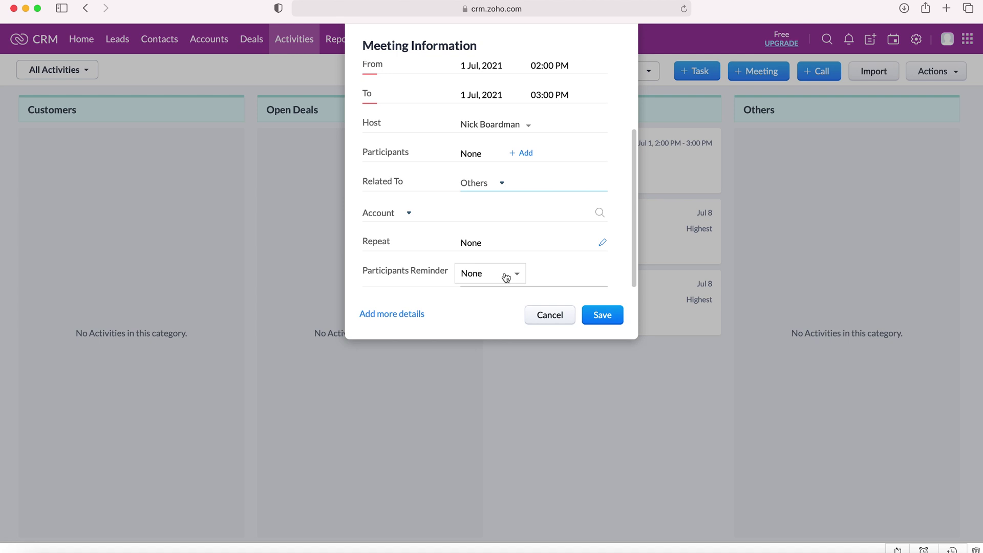
{"action": "left_click", "coordinate": [391, 314]}
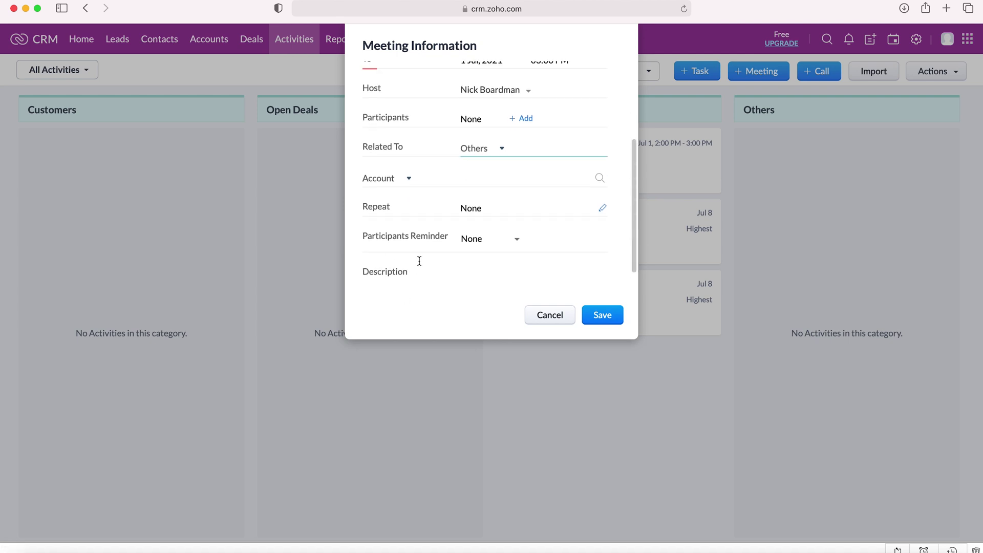
{"action": "scroll", "coordinate": [419, 261], "scroll_direction": "up", "scroll_amount": 5}
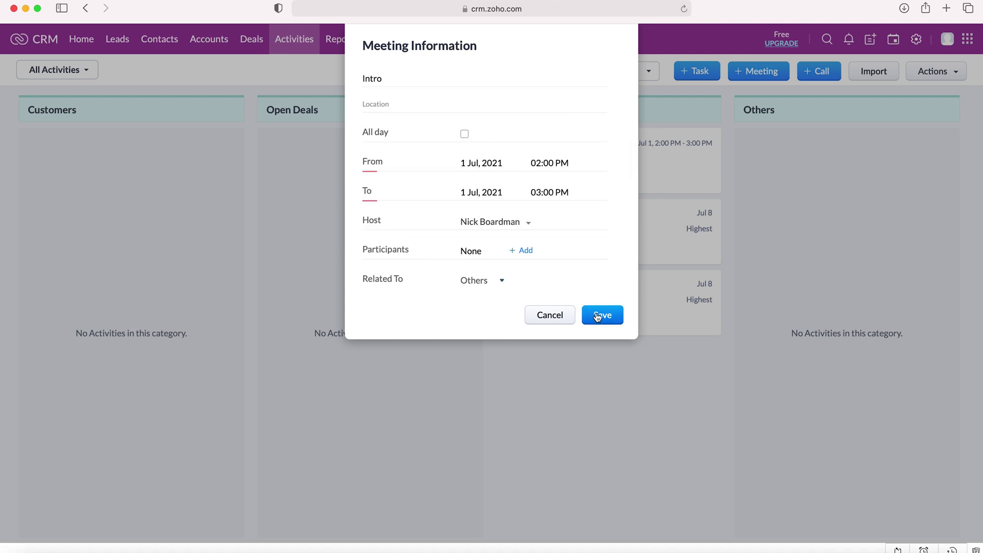
Step: Save the Intro meeting and confirm creation despite the time-overlap warning
{"action": "left_click", "coordinate": [612, 318]}
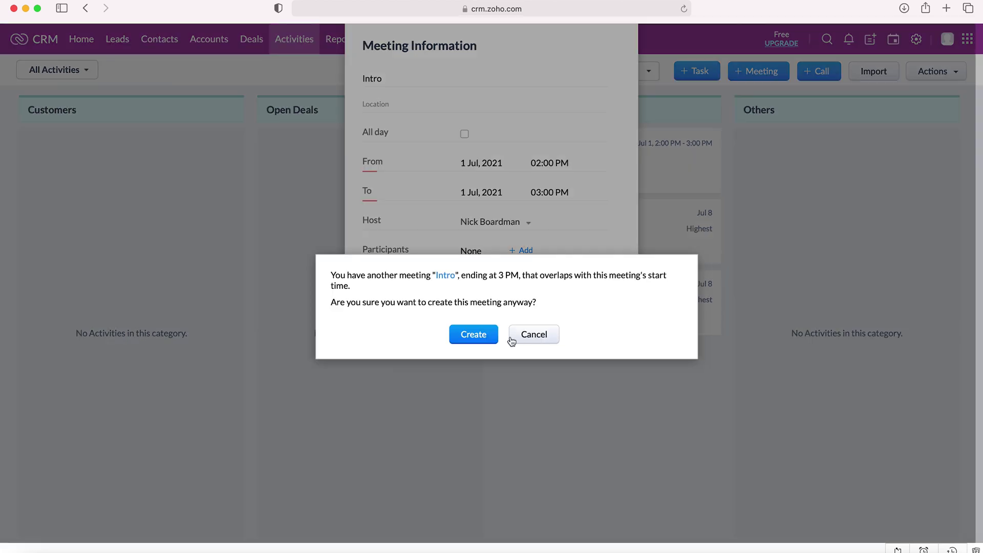
{"action": "left_click", "coordinate": [485, 338]}
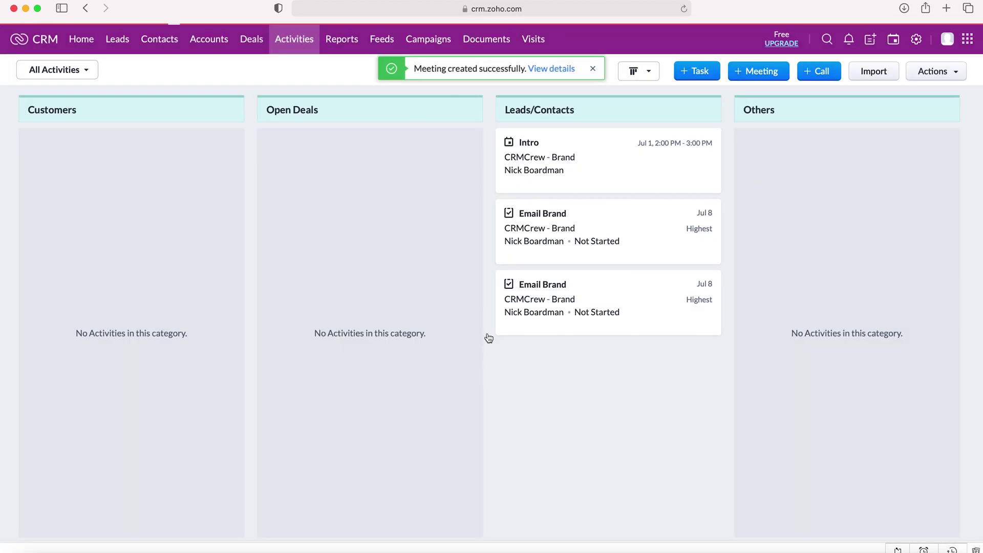